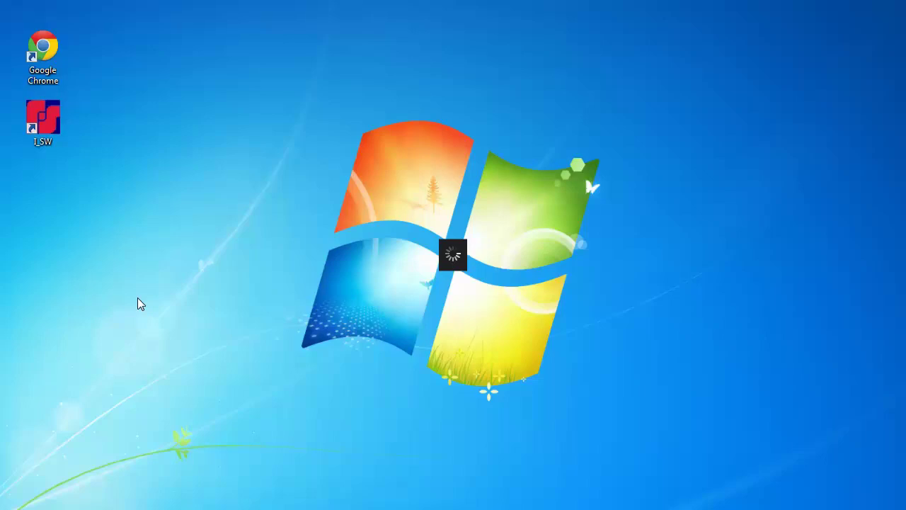
- Open the I_SW programming software and select the COM port for the programming connection
{"action": "double_click", "coordinate": [59, 120]}
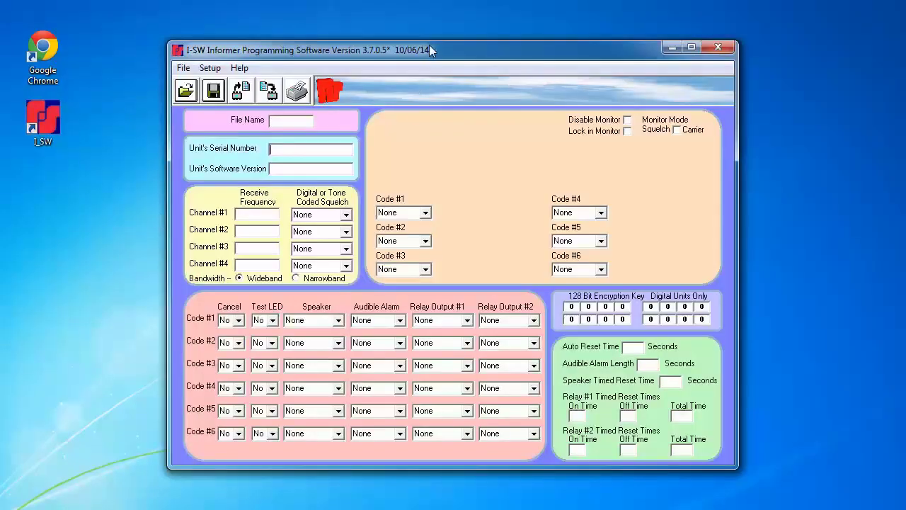
{"action": "left_click", "coordinate": [209, 68]}
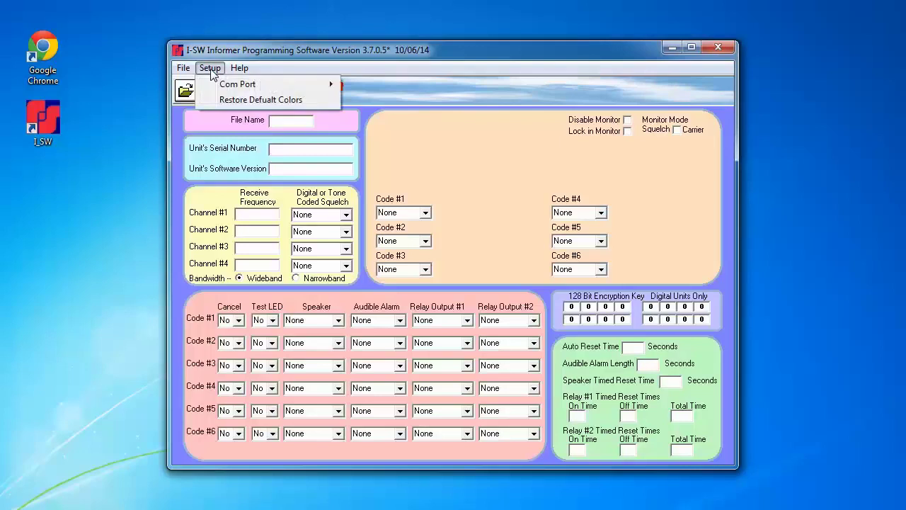
{"action": "mouse_move", "coordinate": [228, 86]}
{"action": "left_click", "coordinate": [387, 90]}
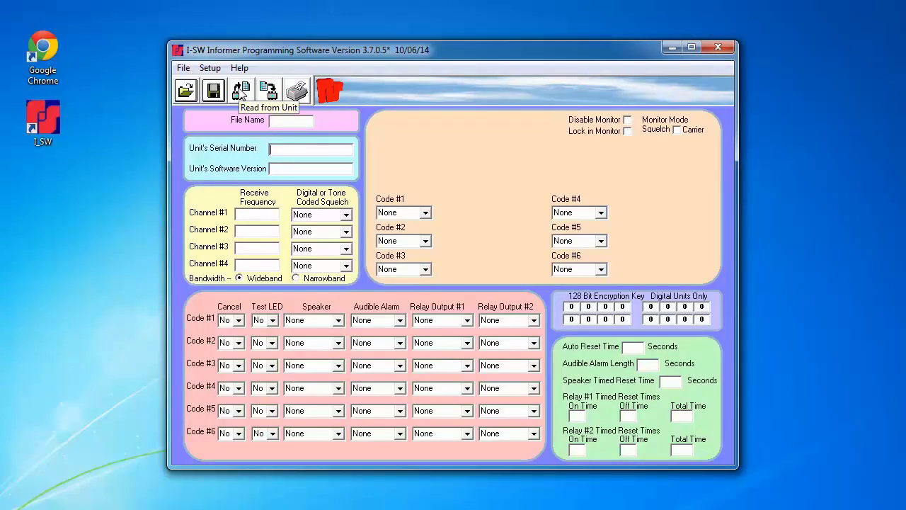
- Read the existing settings from the connected unit and set Channel #2's receive frequency to 151.625
{"action": "left_click", "coordinate": [240, 90]}
{"action": "left_click", "coordinate": [487, 311]}
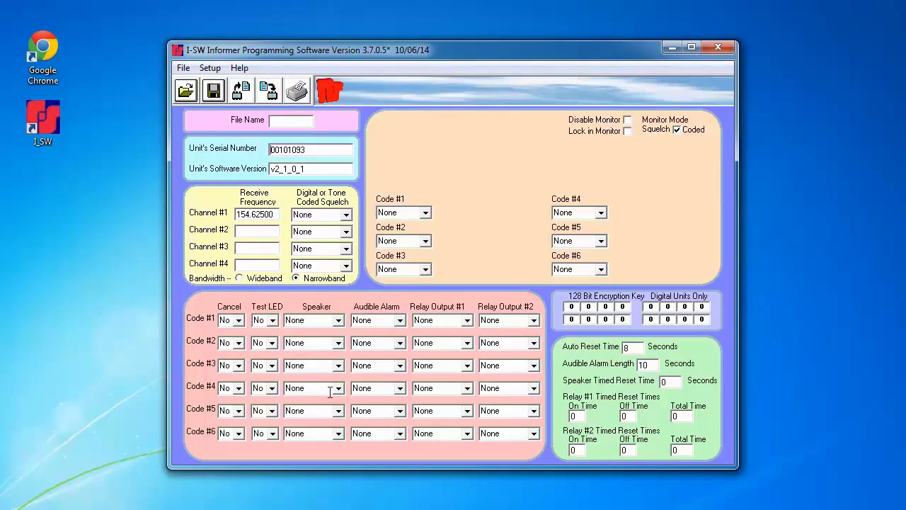
{"action": "left_click", "coordinate": [258, 234]}
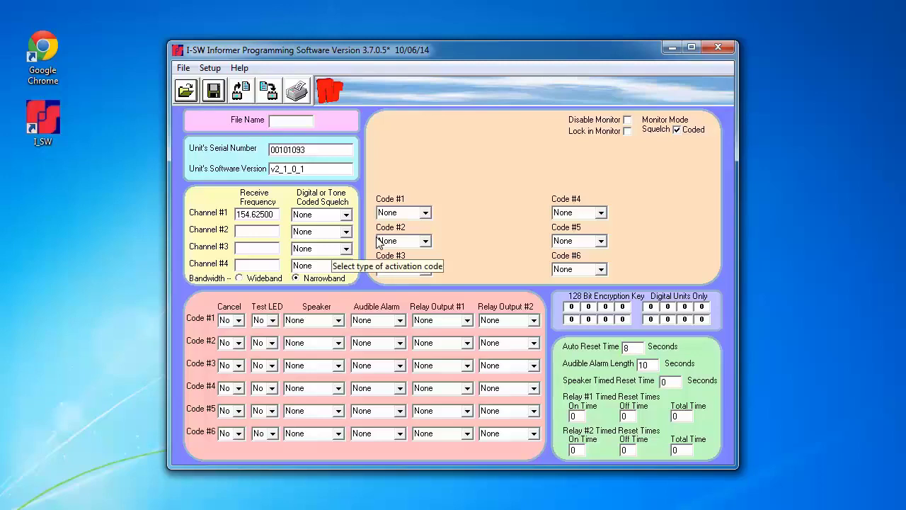
{"action": "type", "text": "151.625"}
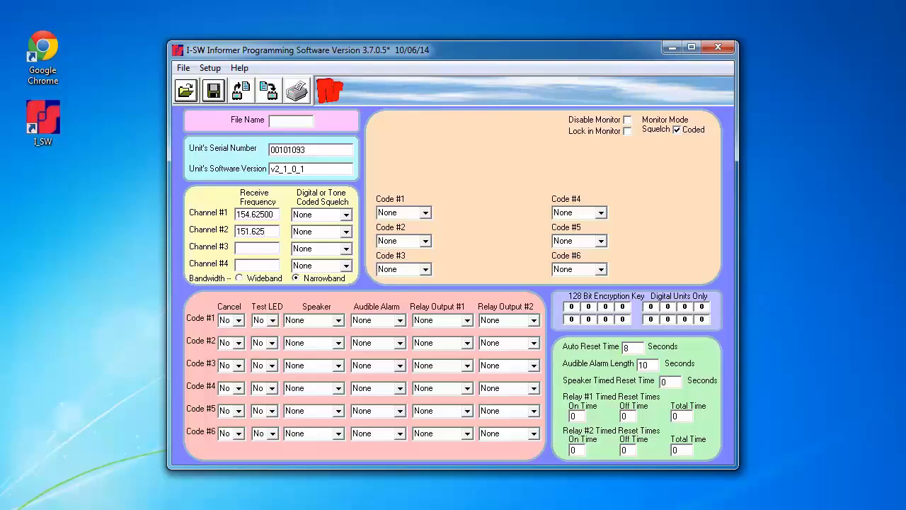
- Set activation Code #1 to Two-Tone with an A tone of 500 and a B tone of 1000
{"action": "left_click", "coordinate": [426, 213]}
{"action": "left_click", "coordinate": [406, 244]}
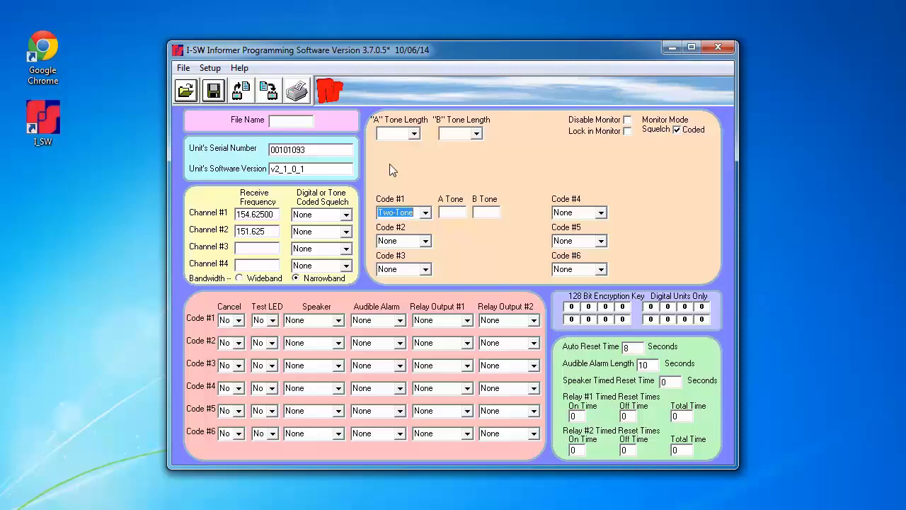
{"action": "left_click", "coordinate": [457, 211]}
{"action": "type", "text": "500"}
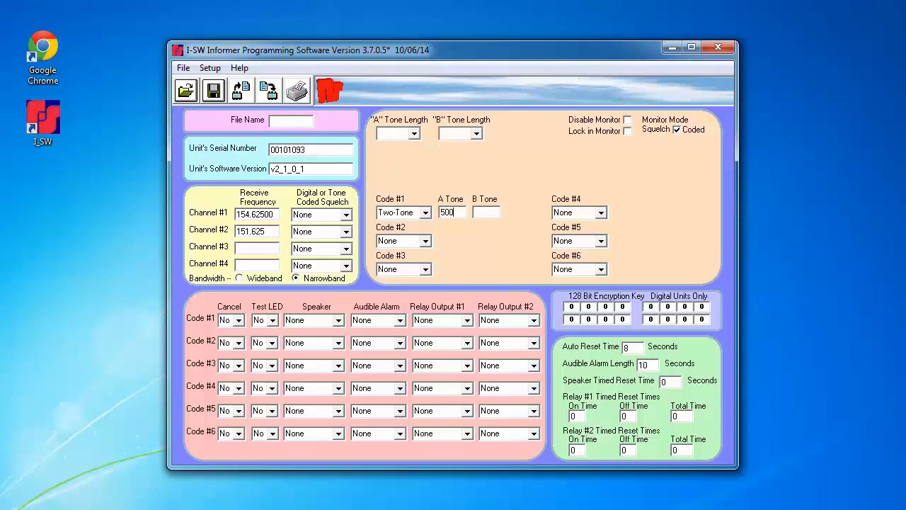
{"action": "key", "text": "Tab"}
{"action": "type", "text": "1000"}
- Set the "A" tone length to 1.00 sec and the "B" tone length to 3.00 sec
{"action": "left_click", "coordinate": [414, 134]}
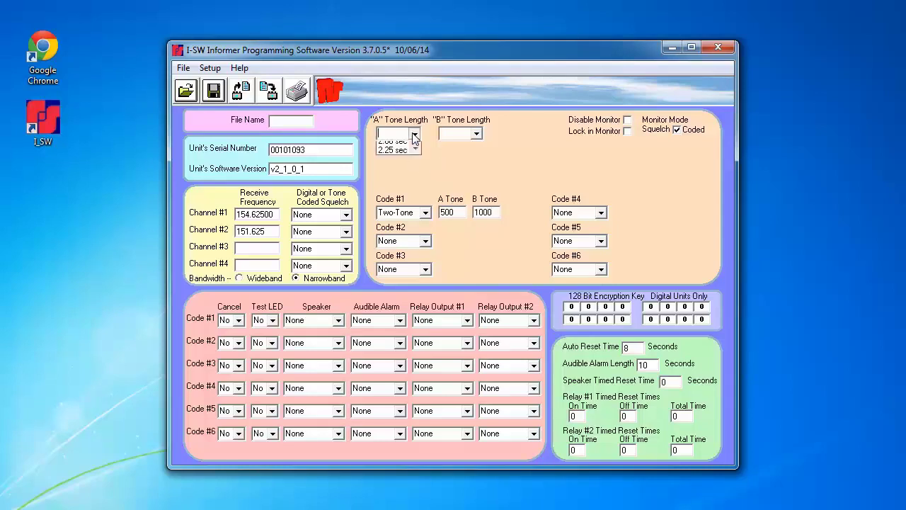
{"action": "left_click", "coordinate": [415, 162]}
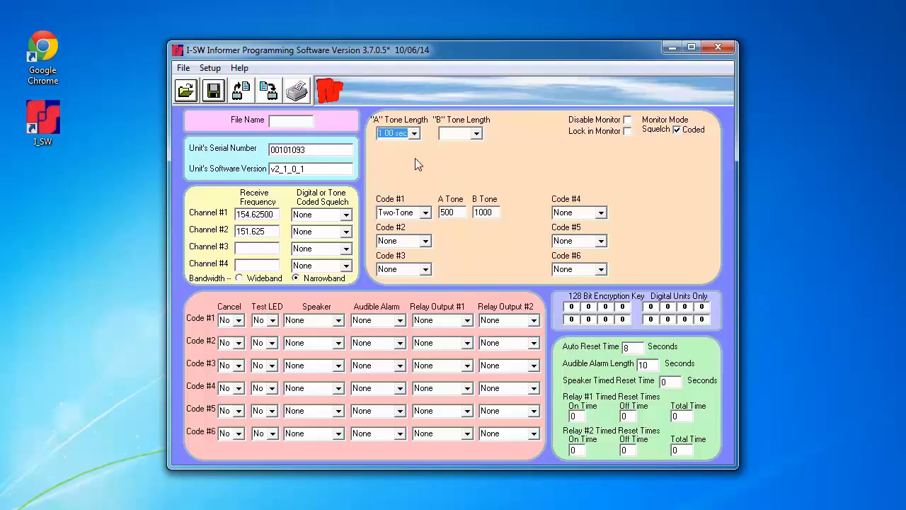
{"action": "left_click", "coordinate": [478, 134]}
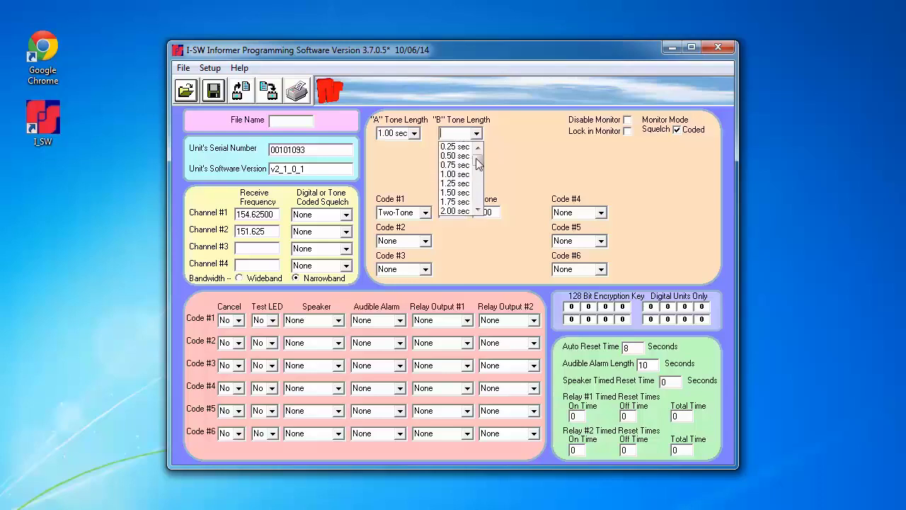
{"action": "left_click_drag", "start_coordinate": [479, 163], "coordinate": [479, 172]}
{"action": "left_click", "coordinate": [455, 201]}
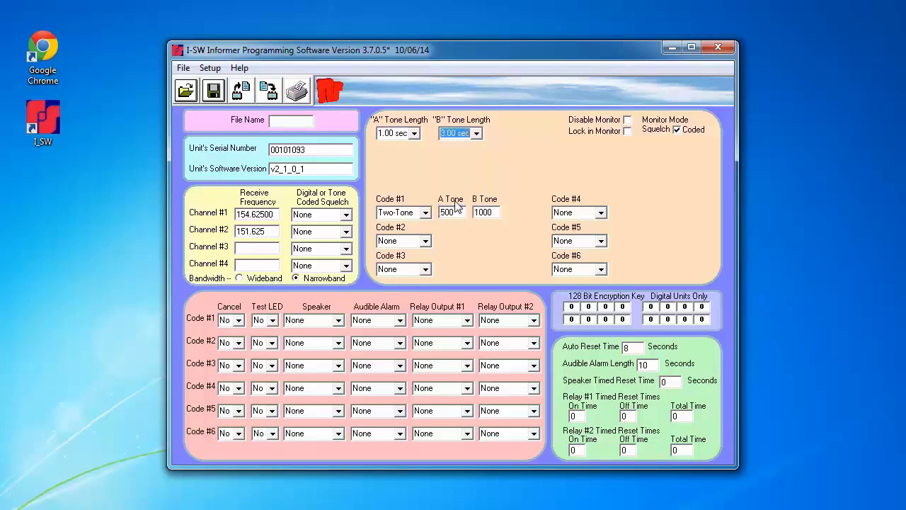
- Set activation Code #2 to DTMF with the code #####01
{"action": "left_click", "coordinate": [425, 242]}
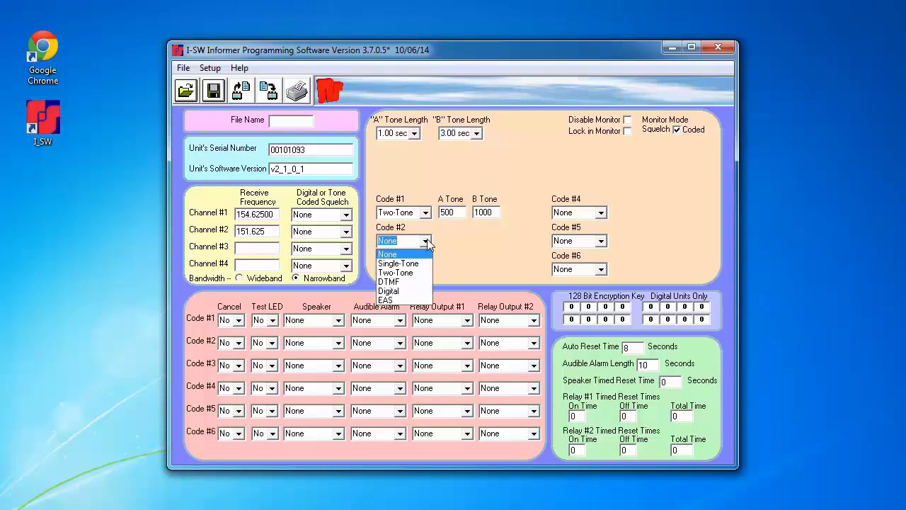
{"action": "left_click", "coordinate": [427, 272]}
{"action": "left_click", "coordinate": [460, 242]}
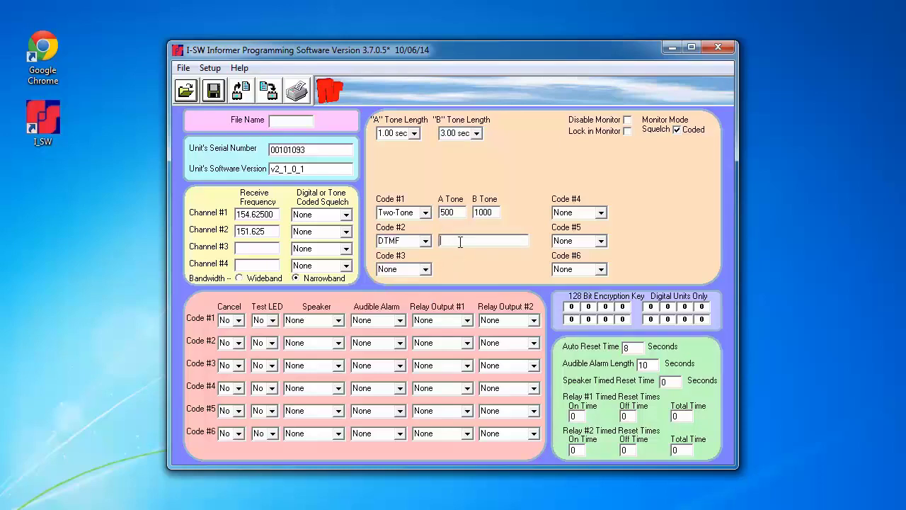
{"action": "type", "text": "#####01"}
- Set Code #3 to Digital with Function #1, and assign digital zone 1 and digital unit number 1
{"action": "left_click", "coordinate": [425, 271]}
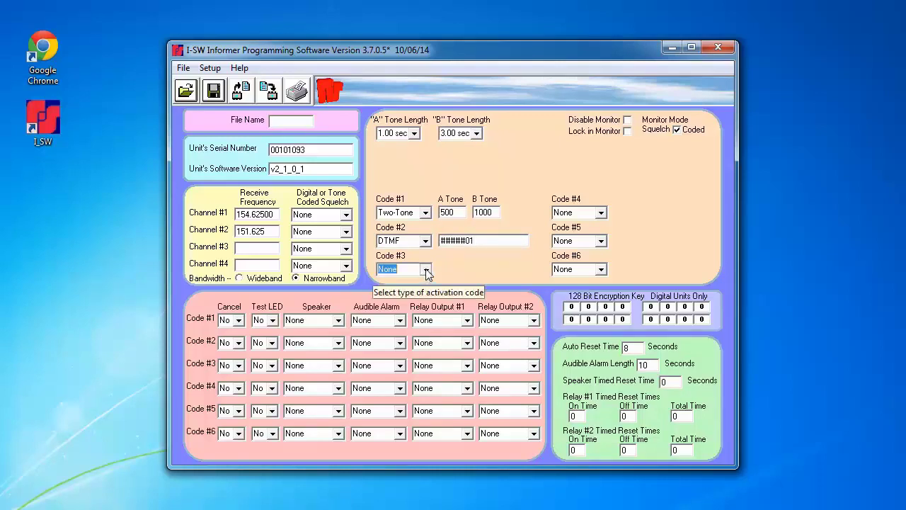
{"action": "left_click", "coordinate": [397, 322]}
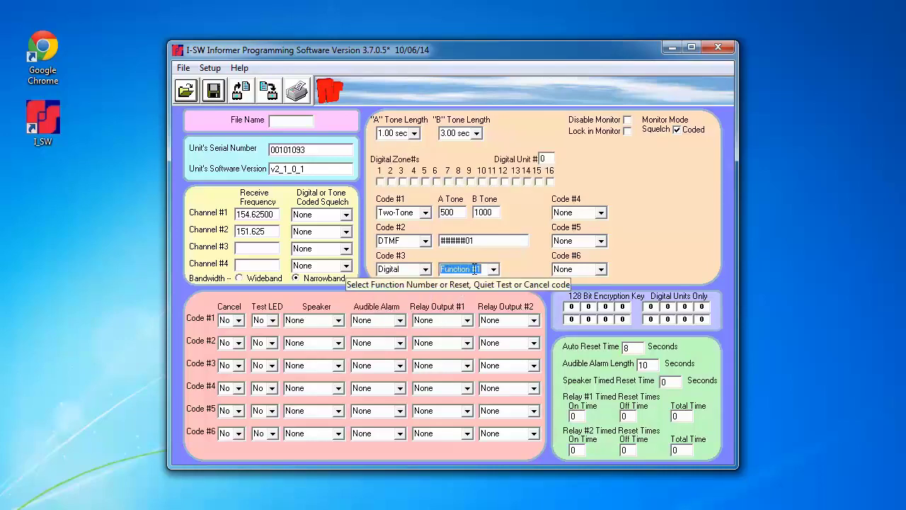
{"action": "left_click", "coordinate": [380, 181]}
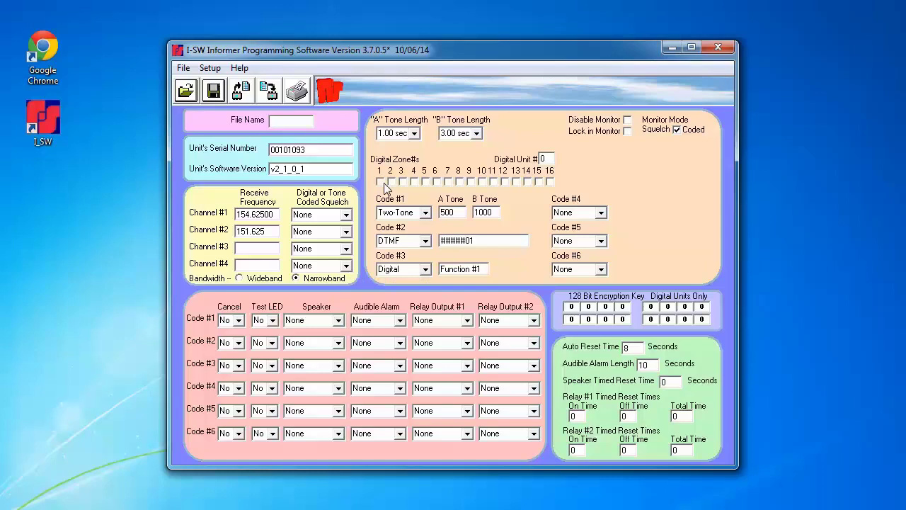
{"action": "left_click_drag", "start_coordinate": [550, 159], "coordinate": [504, 160]}
{"action": "type", "text": "1"}
- Assign the audible alarms: Warble for Code #1, Steady for Code #2 and Beep for Code #3
{"action": "left_click", "coordinate": [399, 320]}
{"action": "left_click", "coordinate": [377, 341]}
{"action": "left_click", "coordinate": [399, 343]}
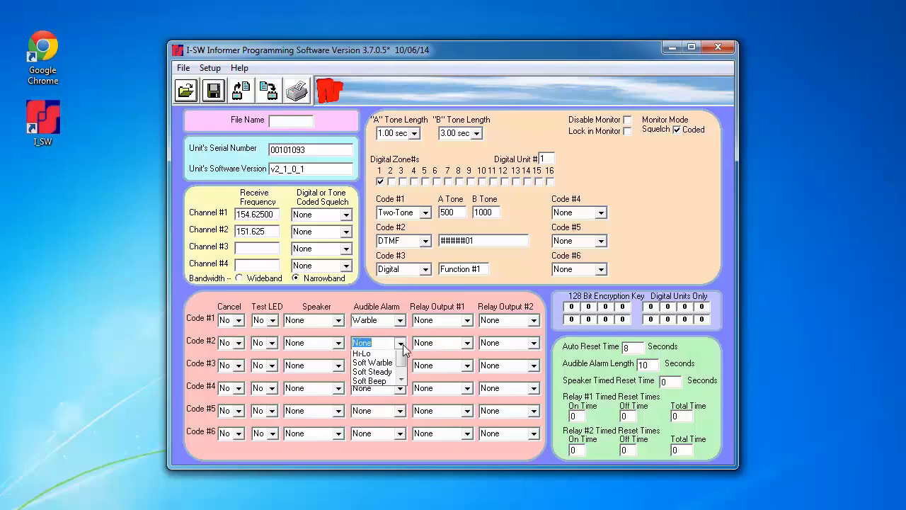
{"action": "left_click", "coordinate": [375, 373]}
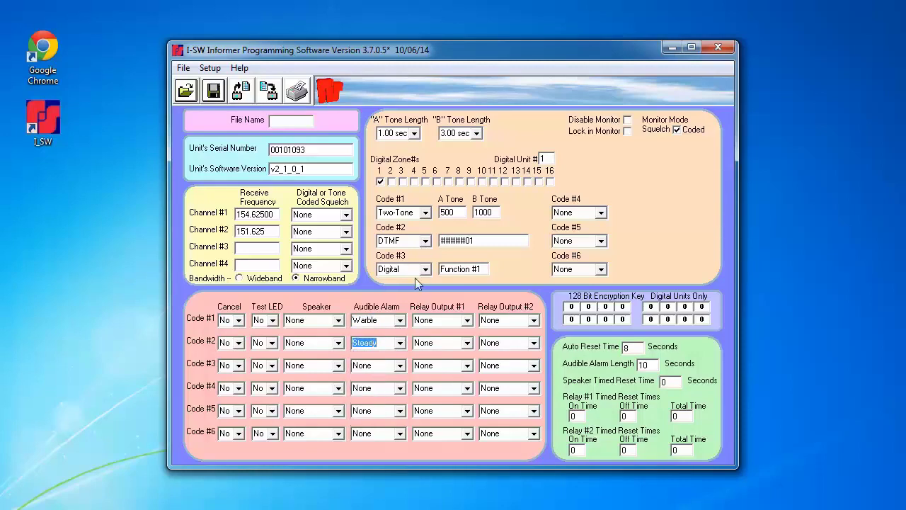
{"action": "left_click", "coordinate": [399, 366]}
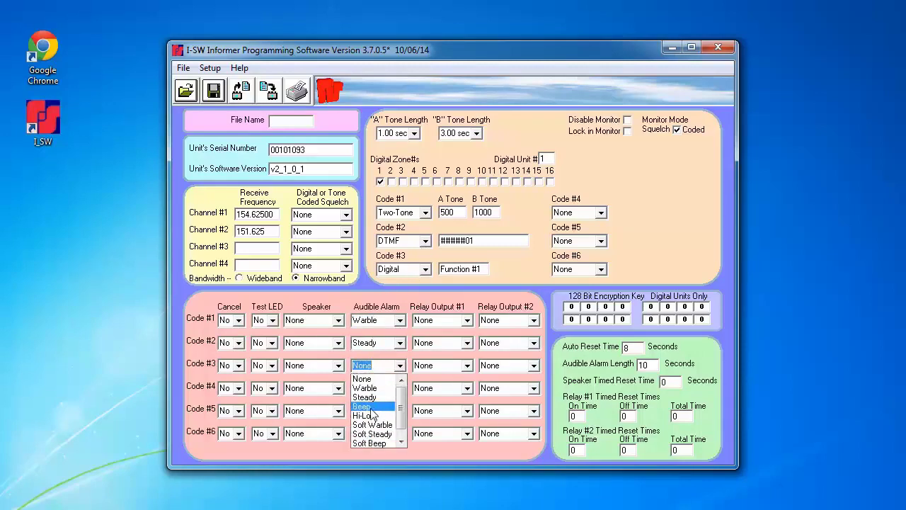
{"action": "left_click", "coordinate": [375, 406]}
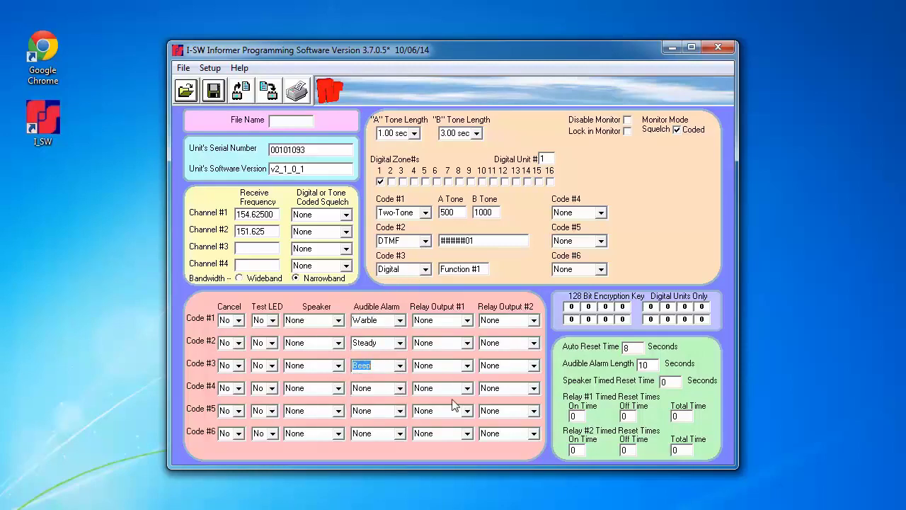
- Set both Relay Output #1 and Relay Output #2 of Code #3 to Auto Reset
{"action": "left_click", "coordinate": [467, 365]}
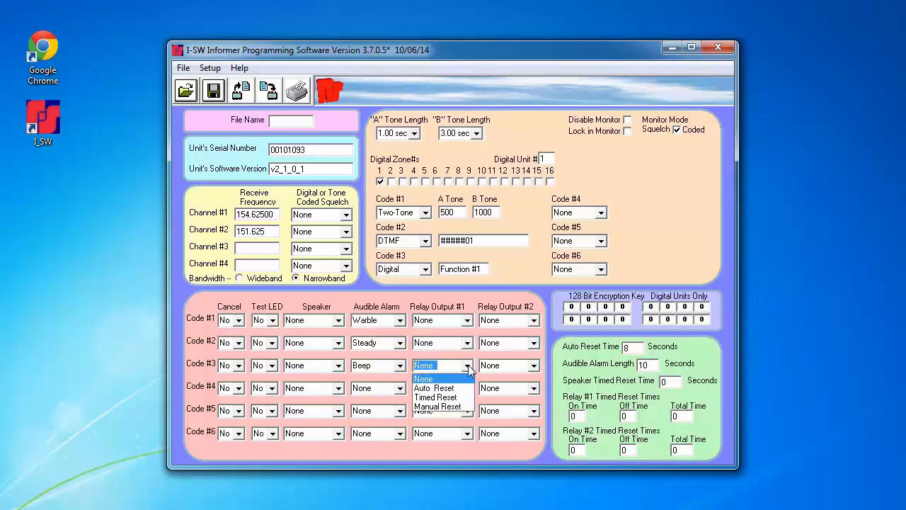
{"action": "left_click", "coordinate": [453, 388]}
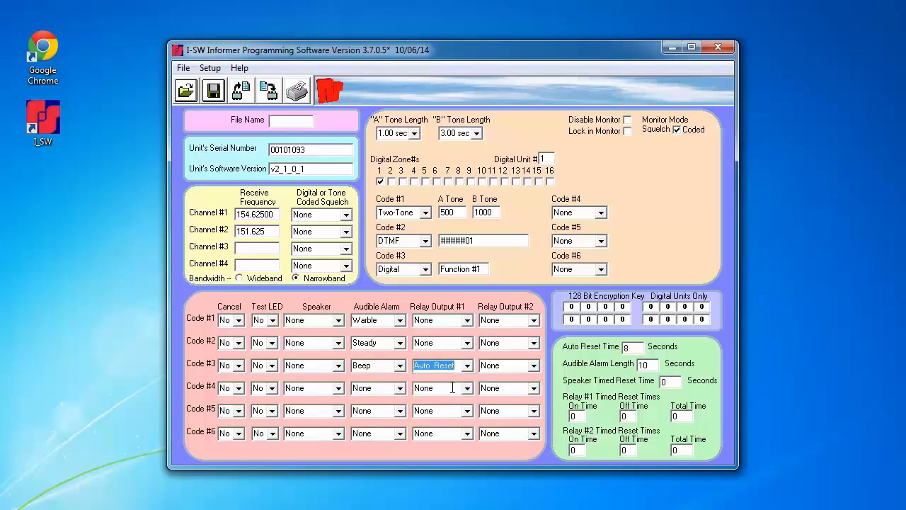
{"action": "left_click", "coordinate": [533, 365]}
{"action": "left_click", "coordinate": [516, 388]}
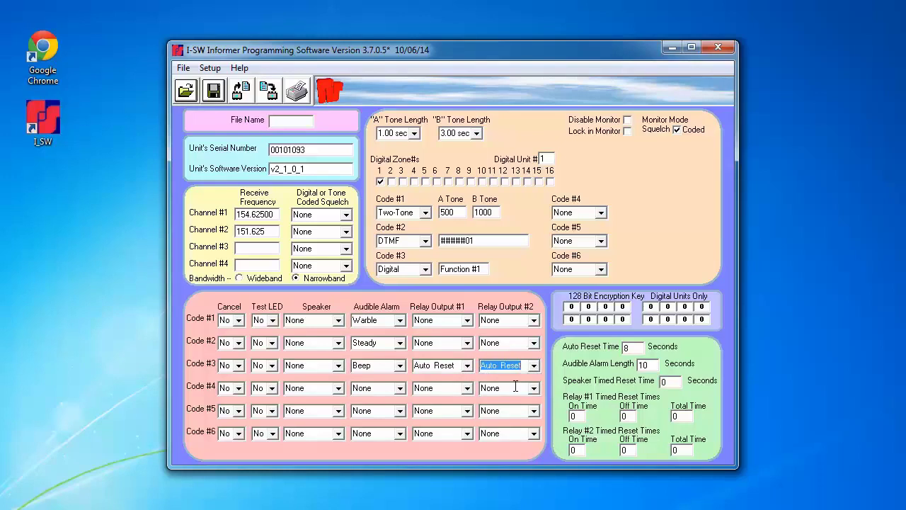
- Set the Relay #1 timed reset times to 5 on, 5 off and 60 total
{"action": "left_click", "coordinate": [578, 416]}
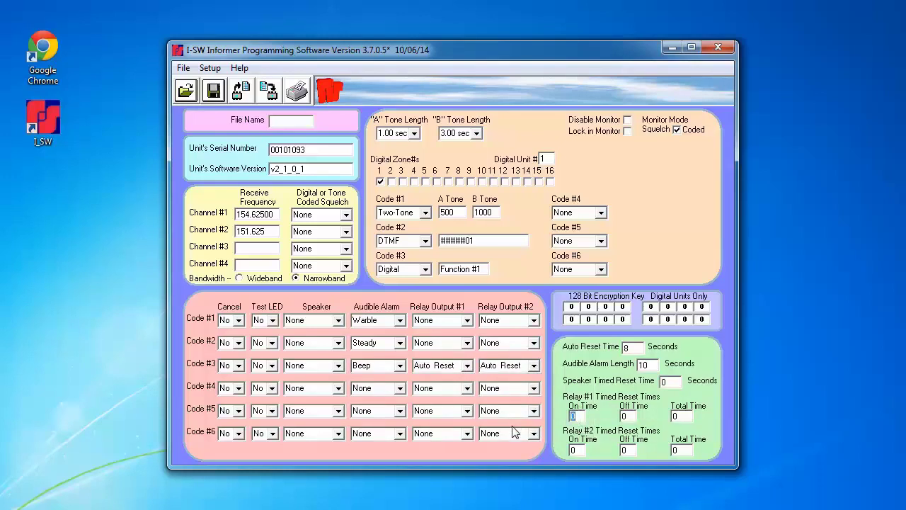
{"action": "type", "text": "5"}
{"action": "key", "text": "Tab"}
{"action": "type", "text": "5"}
{"action": "left_click", "coordinate": [681, 416]}
{"action": "type", "text": "60"}
- Set the Relay #2 timed reset times to 5 on, 5 off and 60 total
{"action": "left_click", "coordinate": [576, 451]}
{"action": "key", "text": "Home"}
{"action": "type", "text": "5"}
{"action": "left_click", "coordinate": [625, 450]}
{"action": "type", "text": "5"}
{"action": "left_click", "coordinate": [681, 450]}
{"action": "type", "text": "60"}
- Write the finished configuration to the connected receiver and close the completion message
{"action": "left_click", "coordinate": [273, 99]}
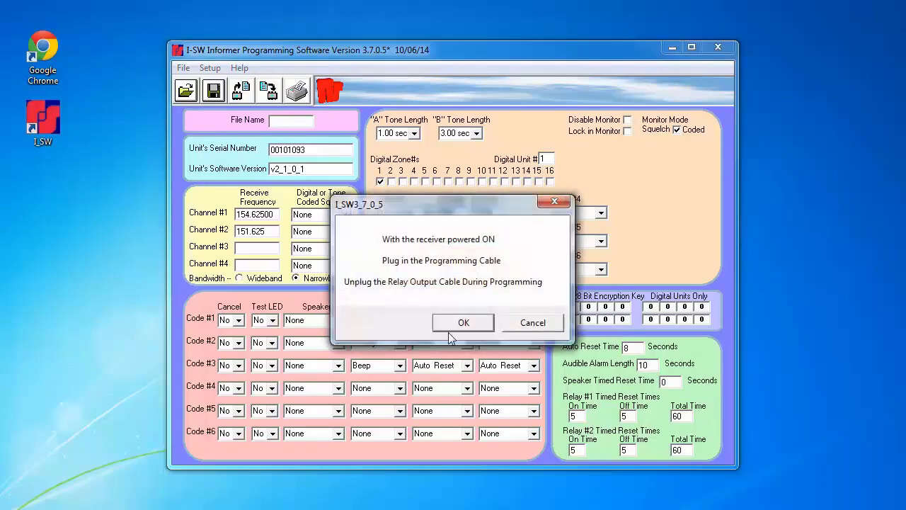
{"action": "left_click", "coordinate": [463, 323]}
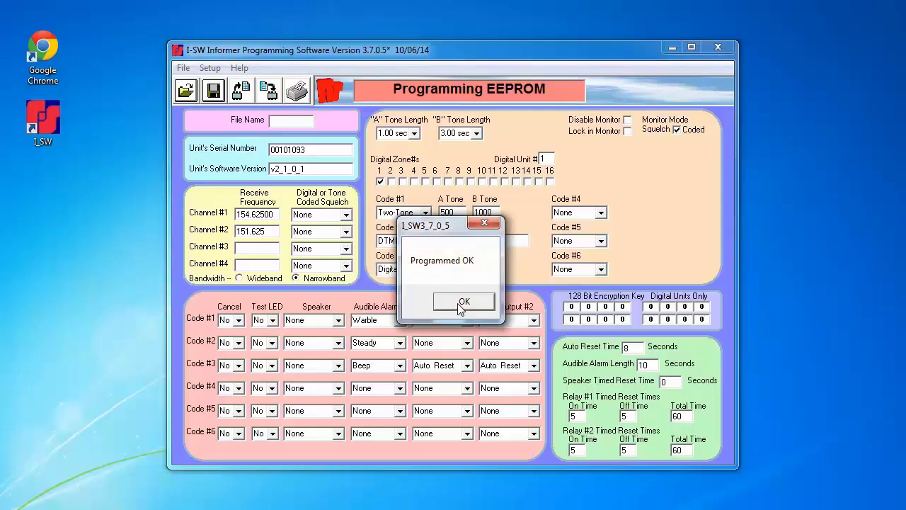
{"action": "left_click", "coordinate": [477, 304]}
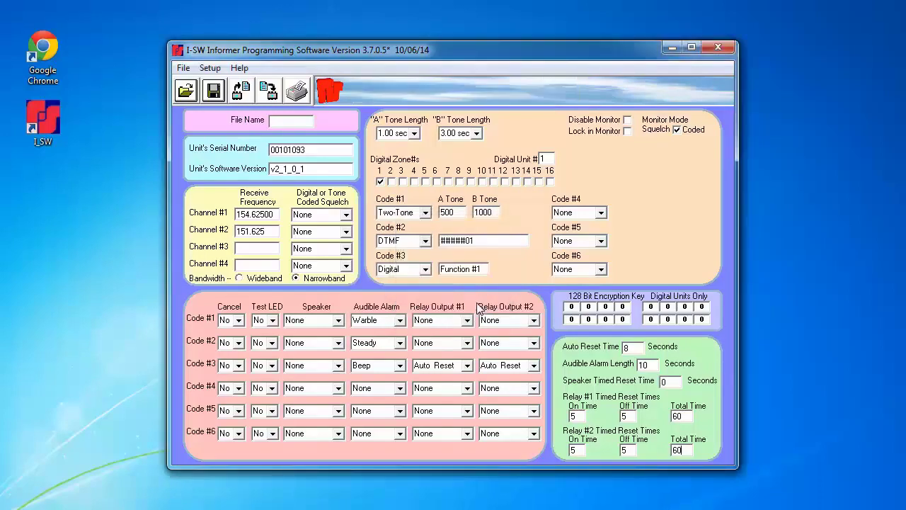